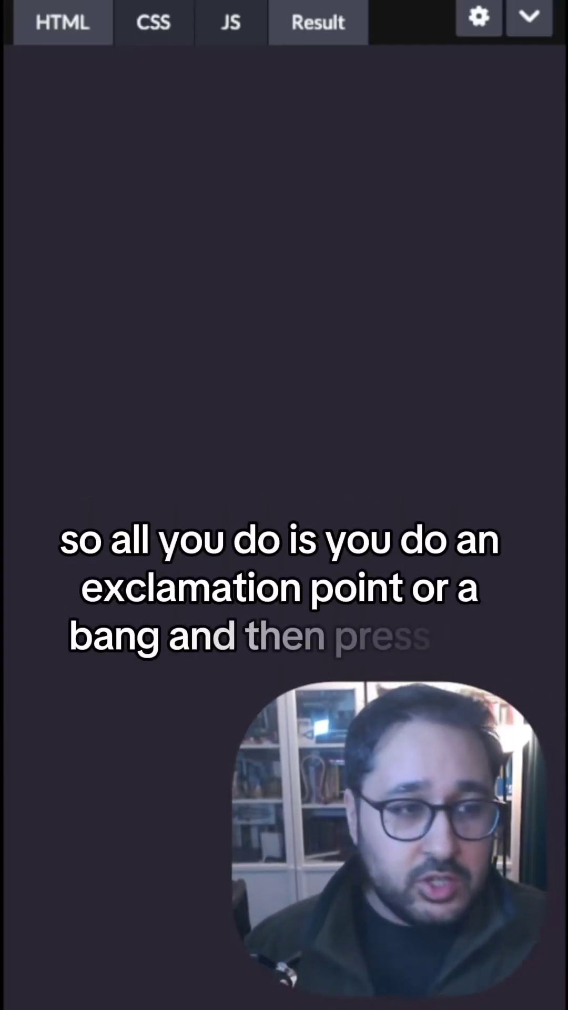
pyautogui.write('!')
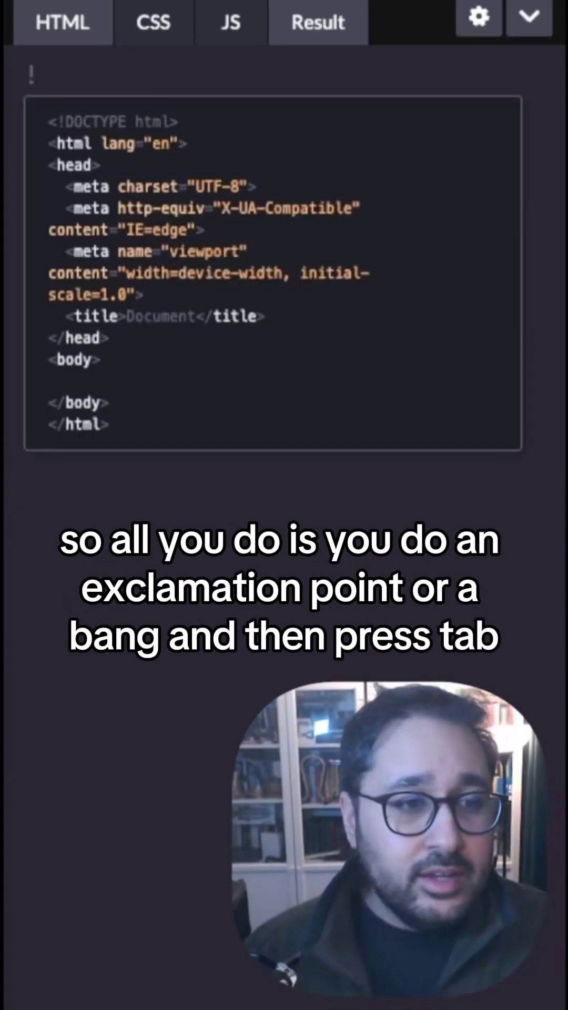
# Step: Expand the HTML boilerplate, clear the editor, then expand ul>li*5 into a five-item list
pyautogui.press('Tab')
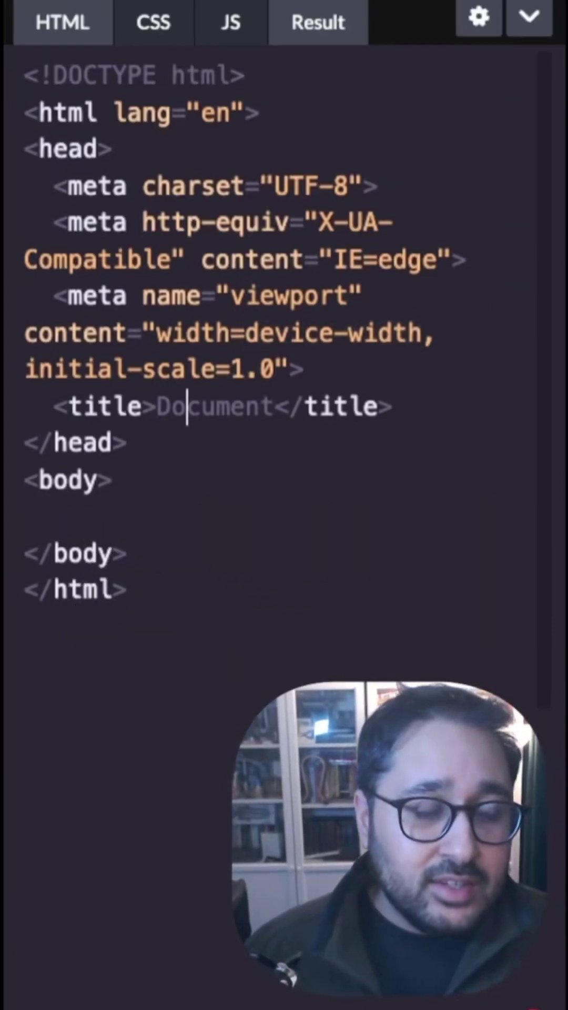
pyautogui.click(47, 515)
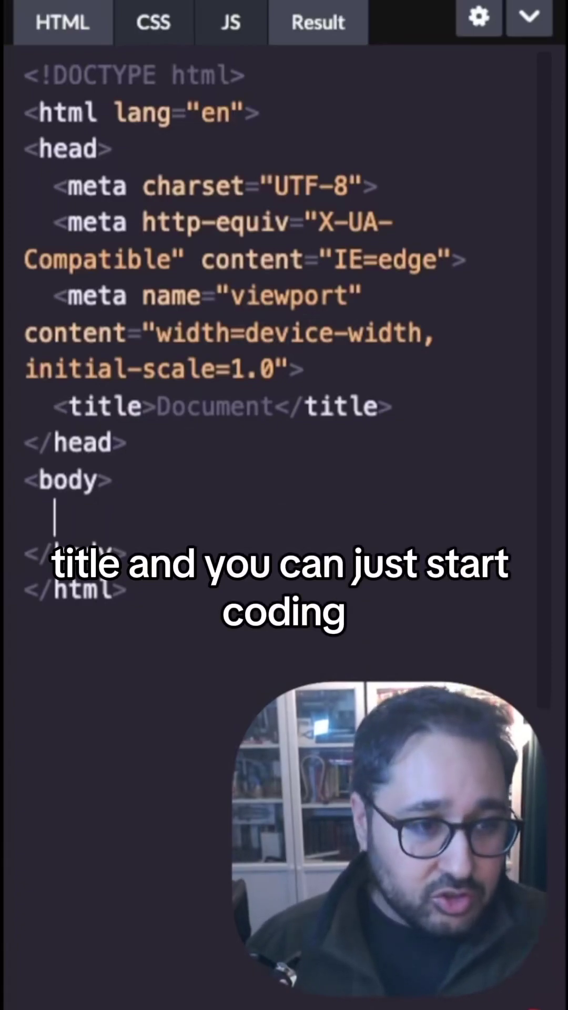
pyautogui.write('h1>Hello World</h1>')
pyautogui.hotkey('ctrl', 'a')
pyautogui.press('BackSpace')
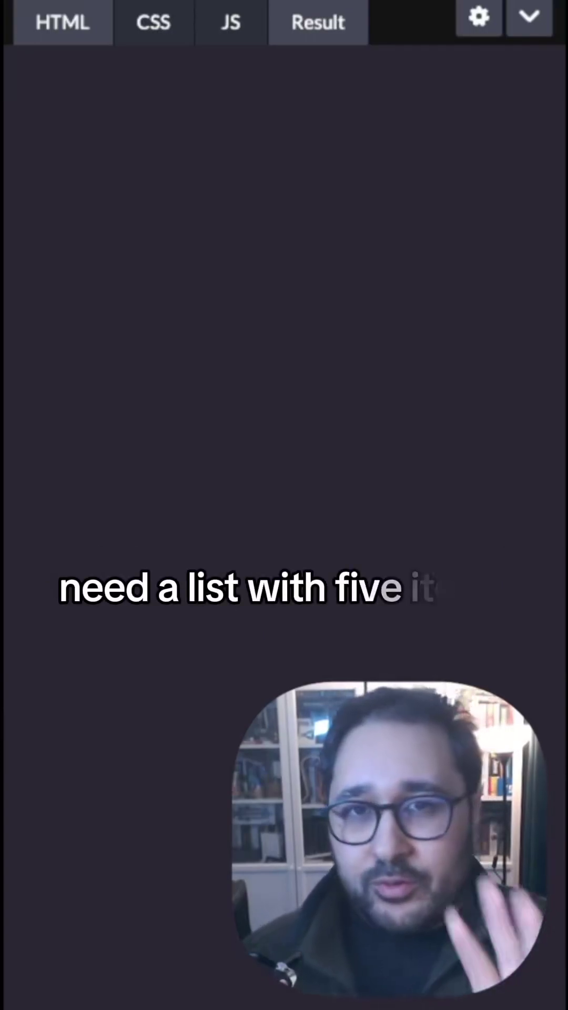
pyautogui.write('u')
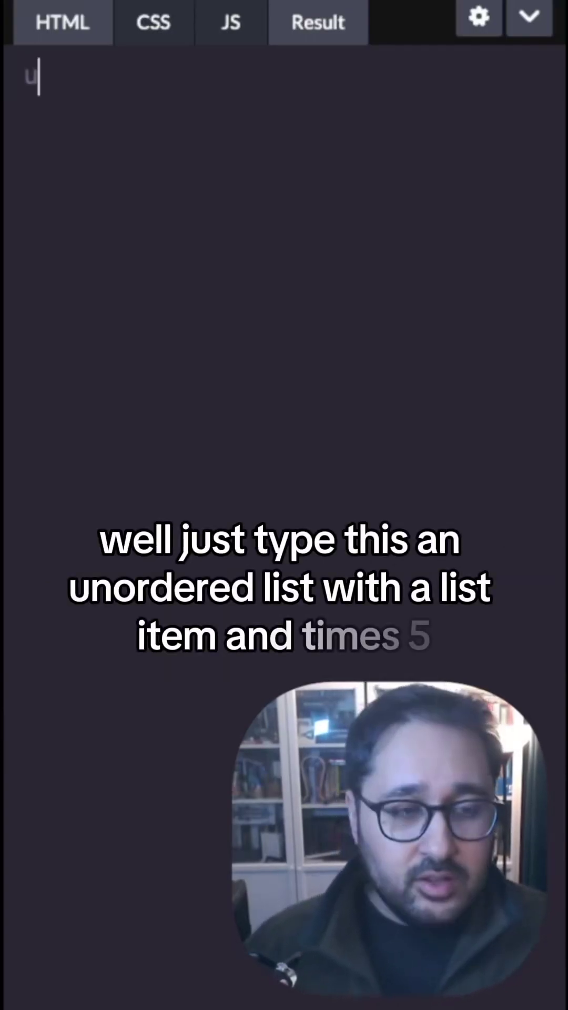
pyautogui.write('l>li')
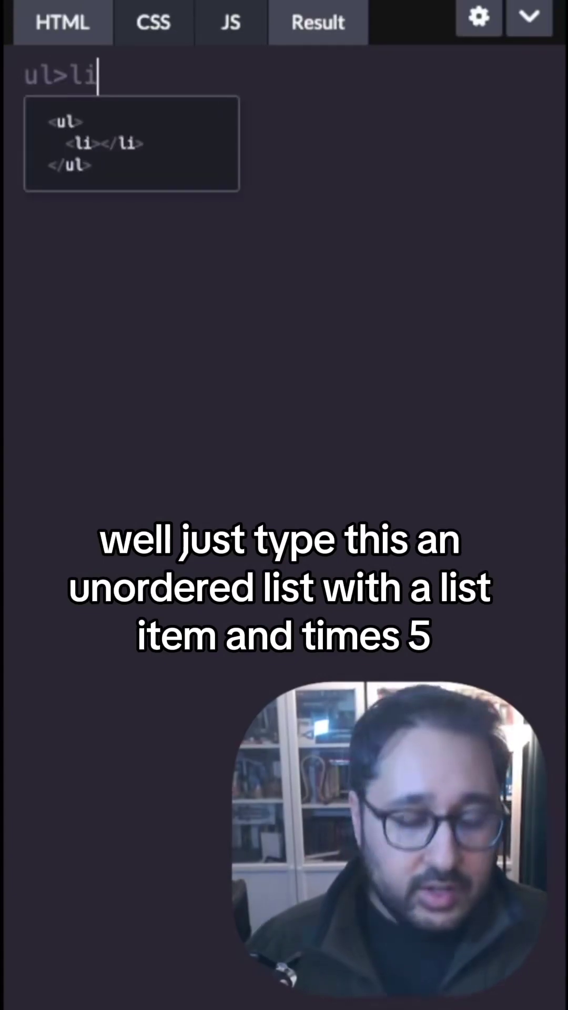
pyautogui.write('*5')
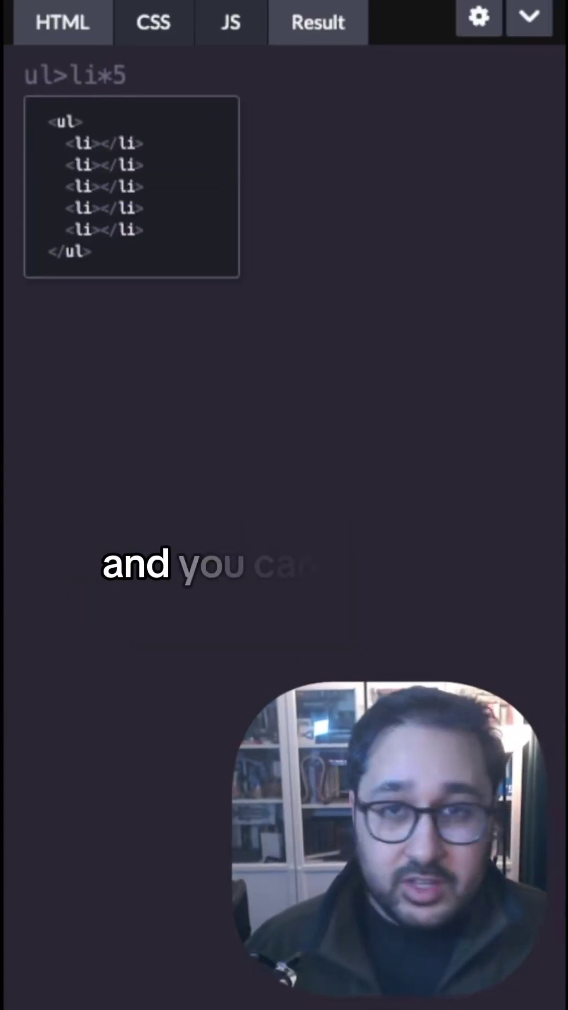
pyautogui.press('Tab')
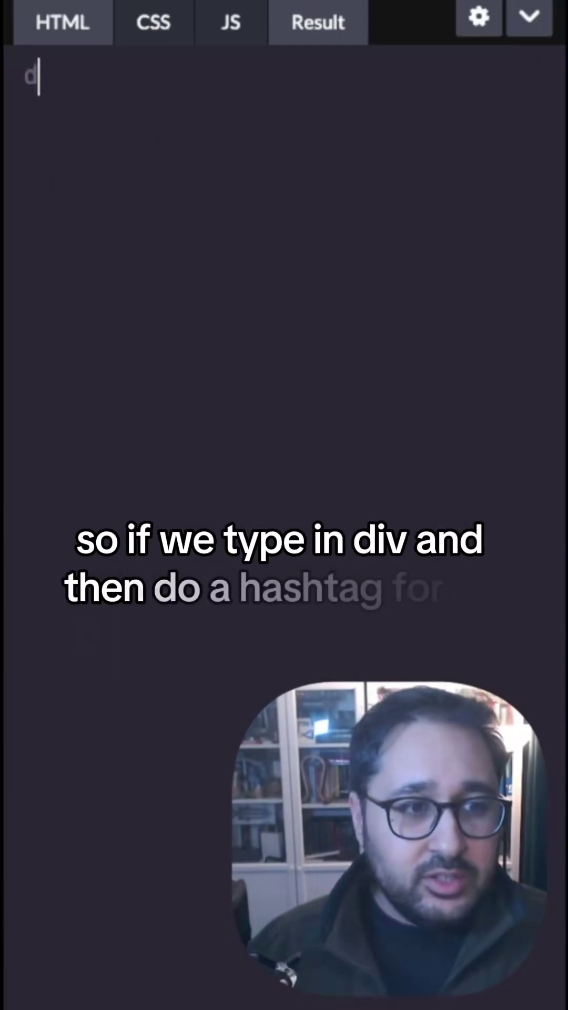
pyautogui.write('iv#')
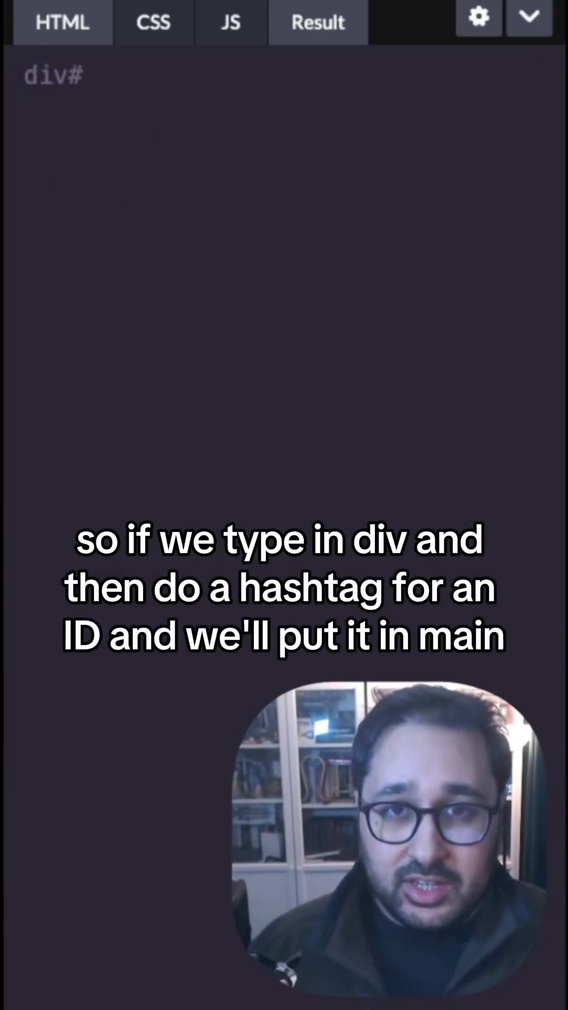
pyautogui.write('main.container')
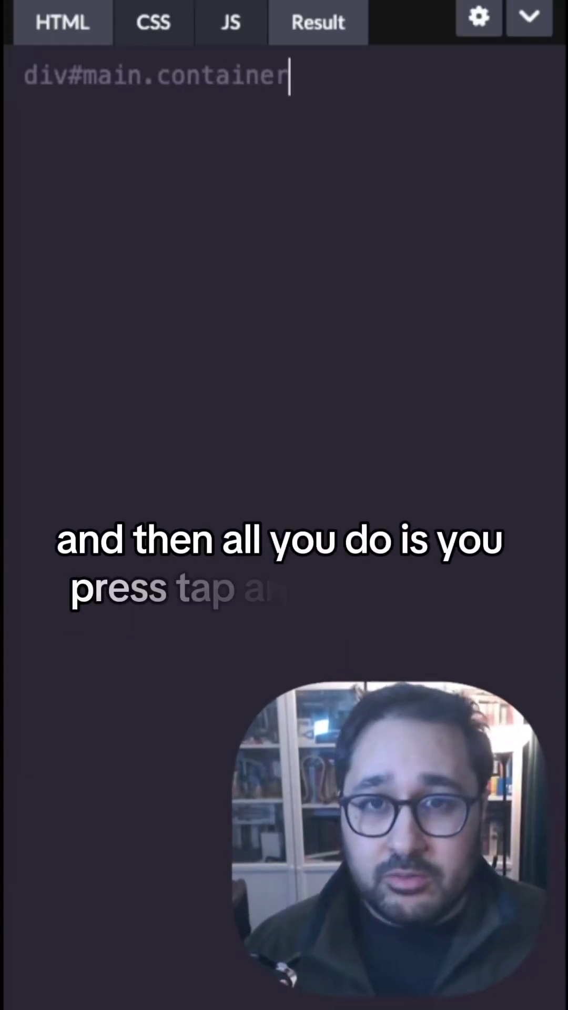
pyautogui.press('Tab')
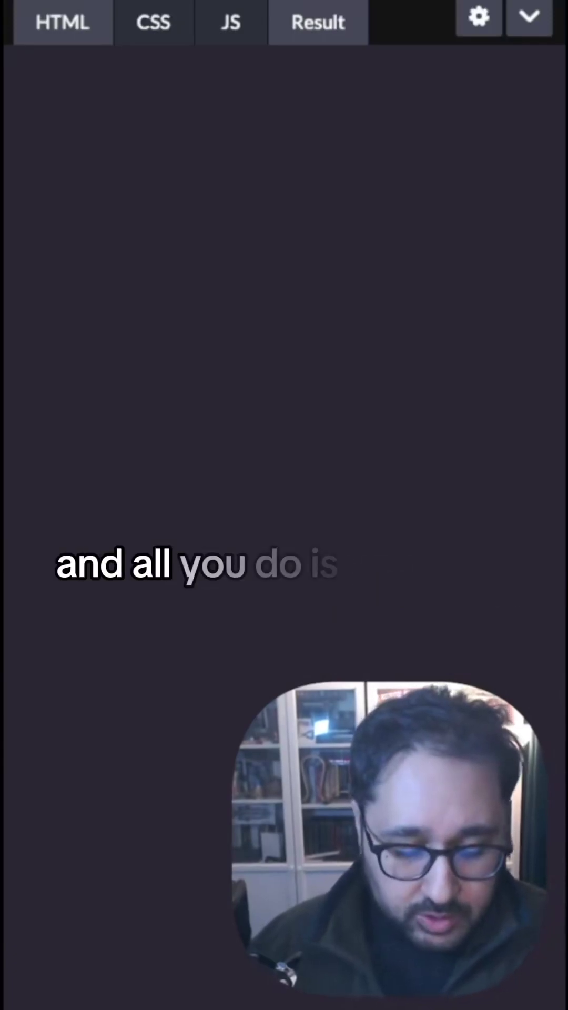
pyautogui.write('lorem')
# Step: Generate placeholder text from lorem, lorem10 and lorem5 on separate lines
pyautogui.press('Tab')
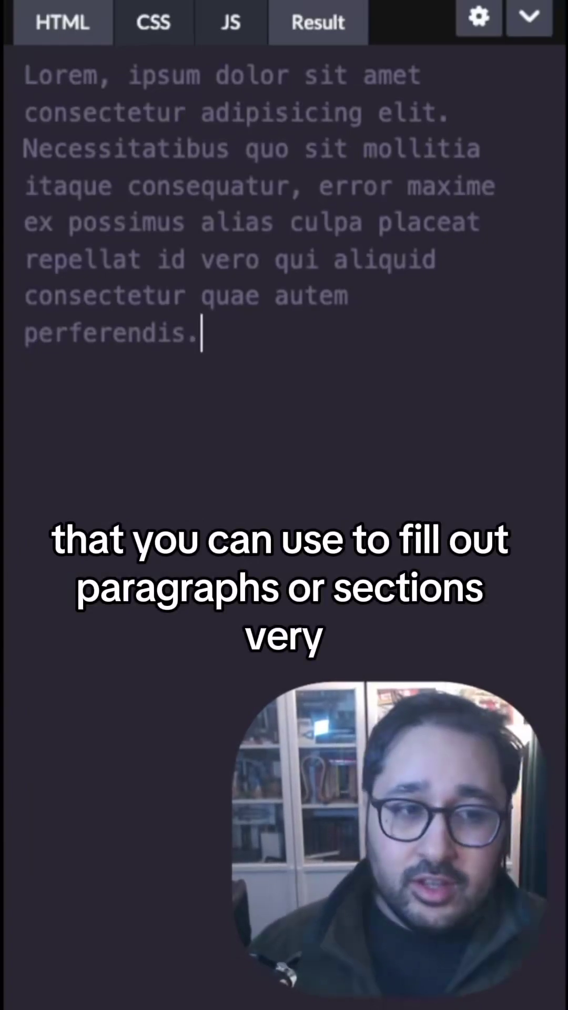
pyautogui.press('Return')
pyautogui.press('Return')
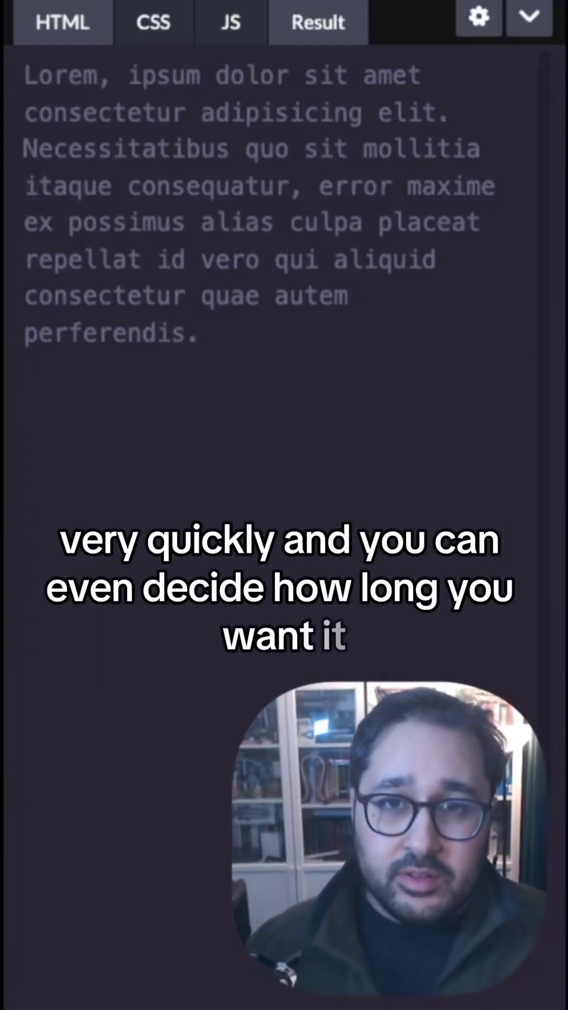
pyautogui.write('l')
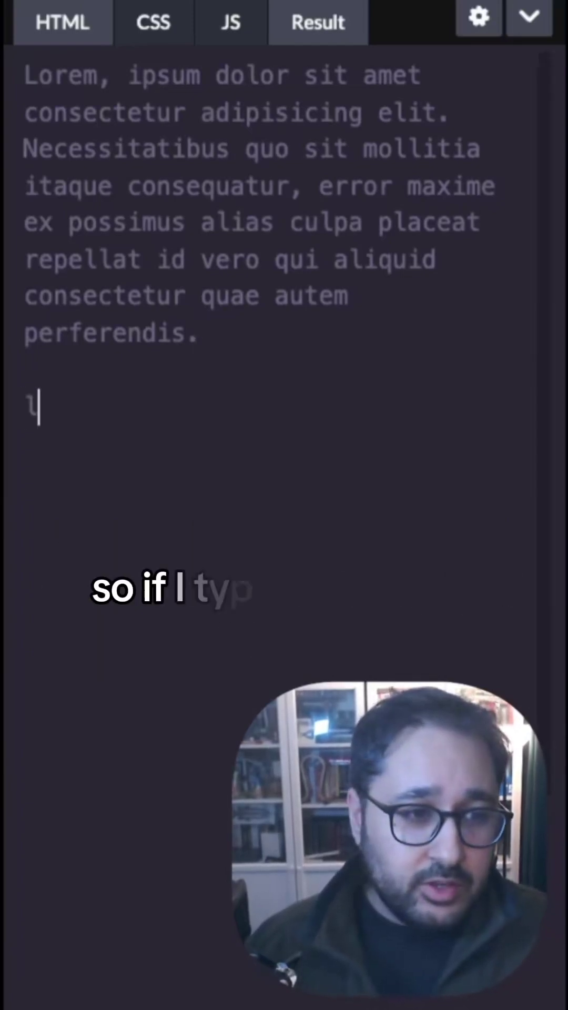
pyautogui.write('10')
pyautogui.press('Tab')
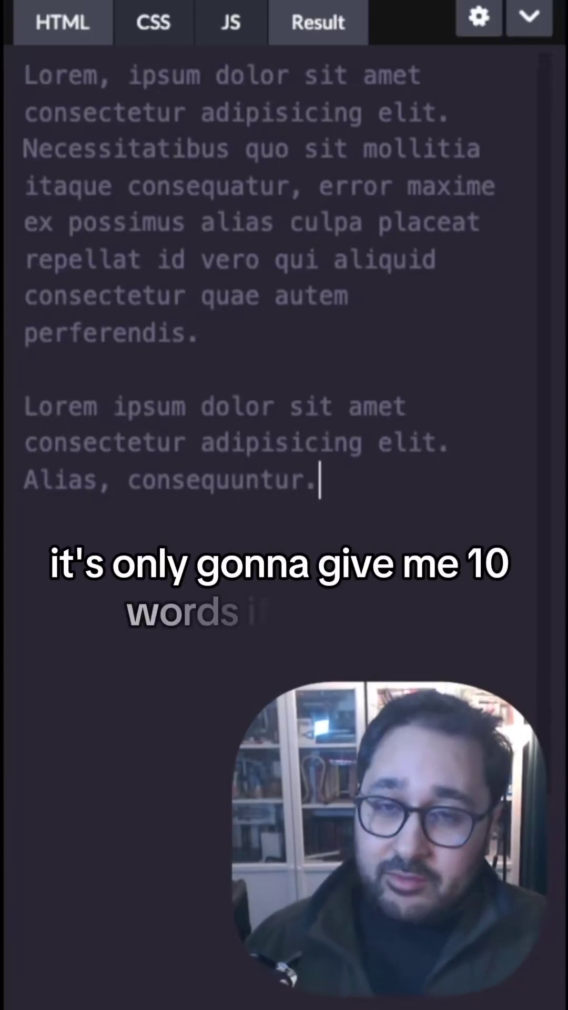
pyautogui.write('lorem5')
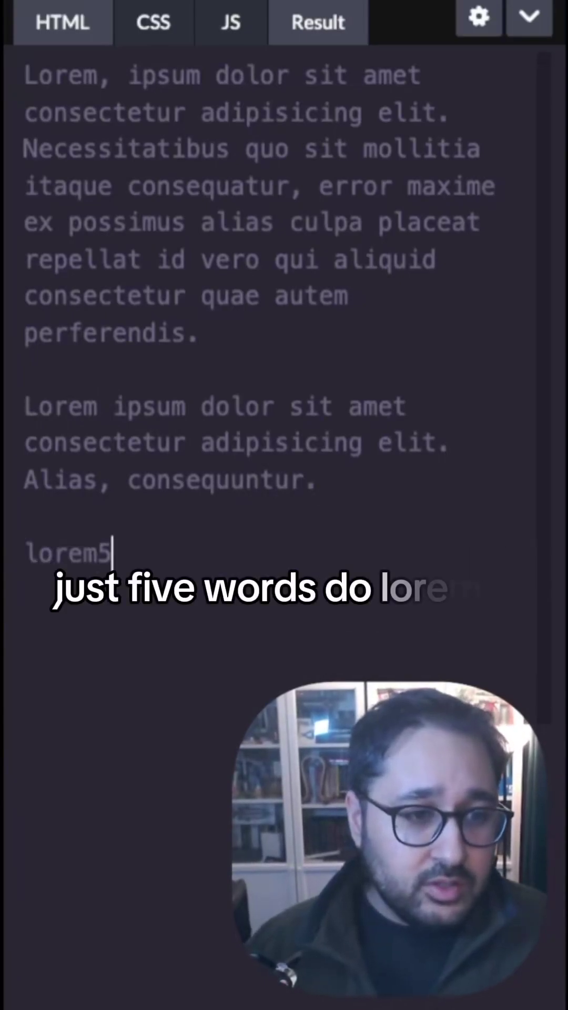
pyautogui.press('Tab')
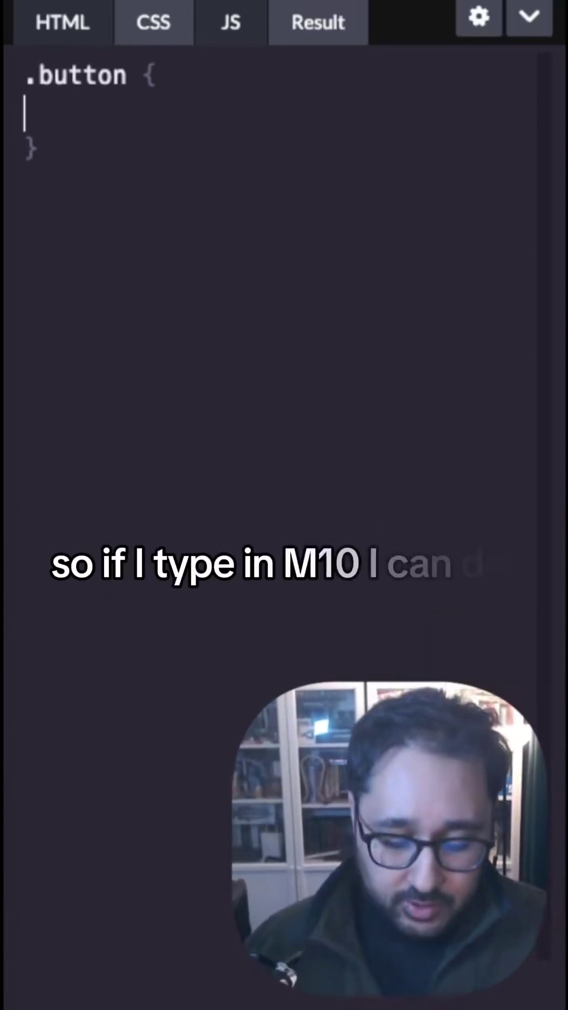
pyautogui.write('m10')
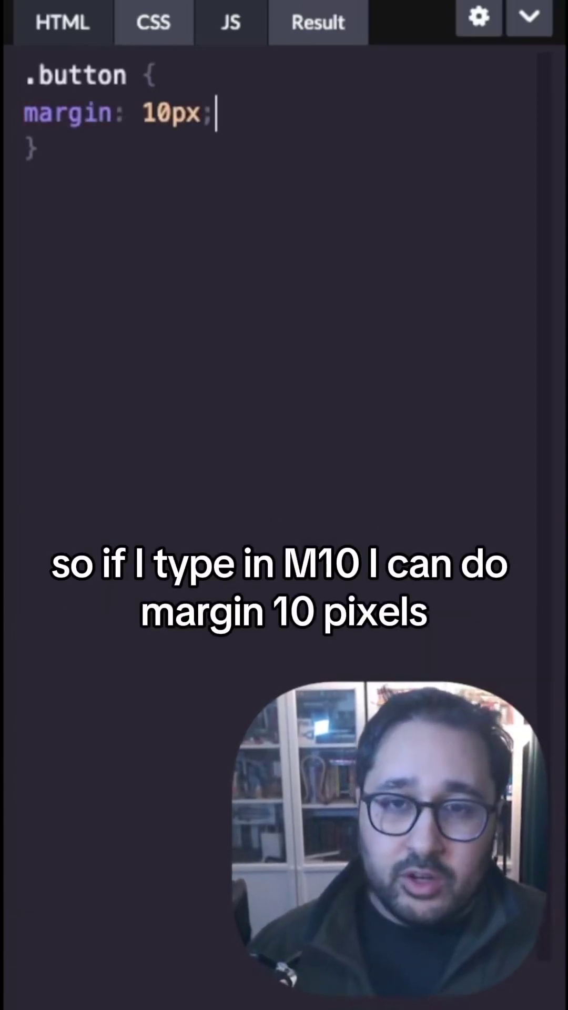
# Step: Add margin 10px and padding-top 10px, fix the margin indent, then add a red background
pyautogui.press('Return')
pyautogui.write('pt')
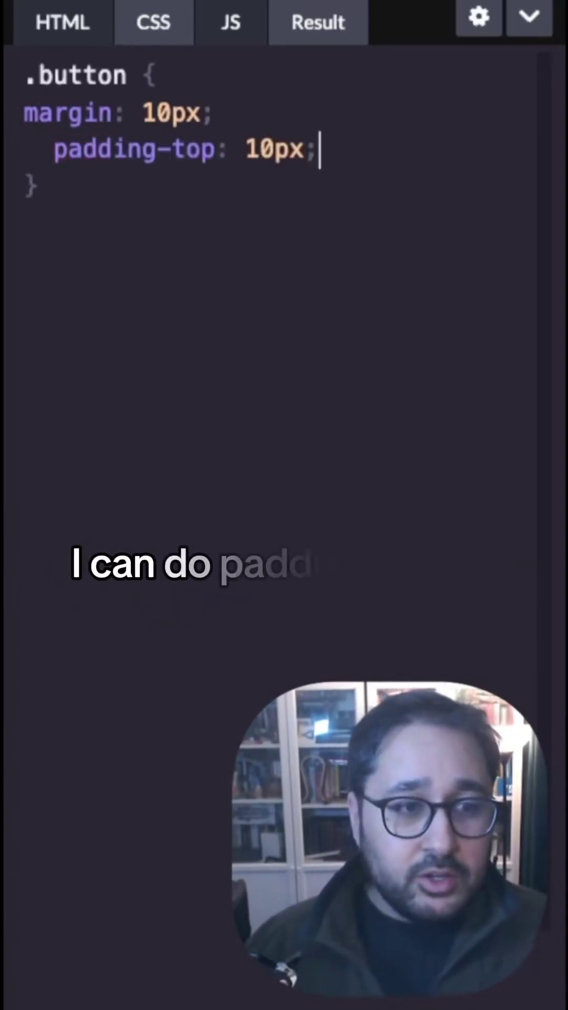
pyautogui.press('Up')
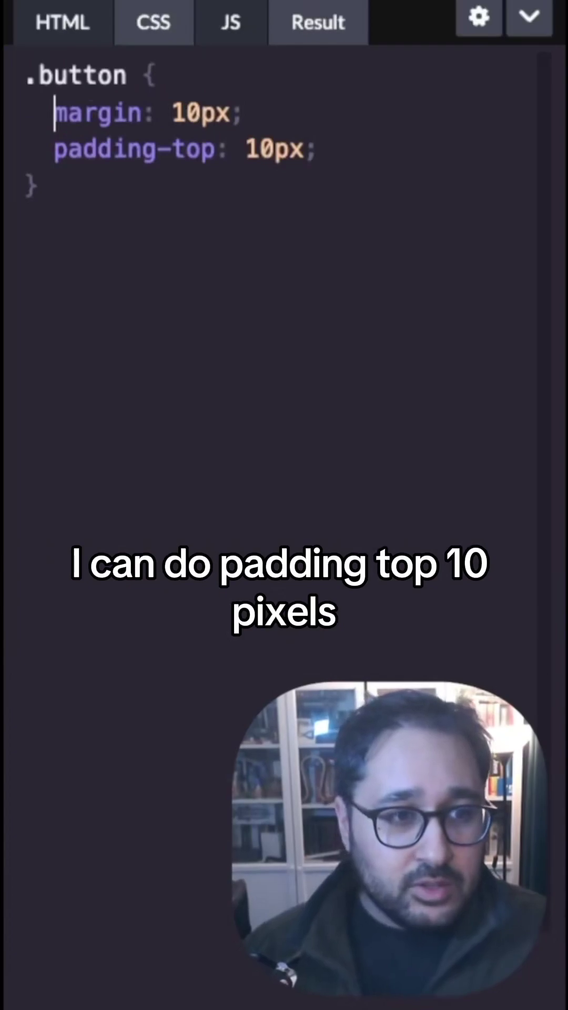
pyautogui.press('Down')
pyautogui.press('End')
pyautogui.press('Return')
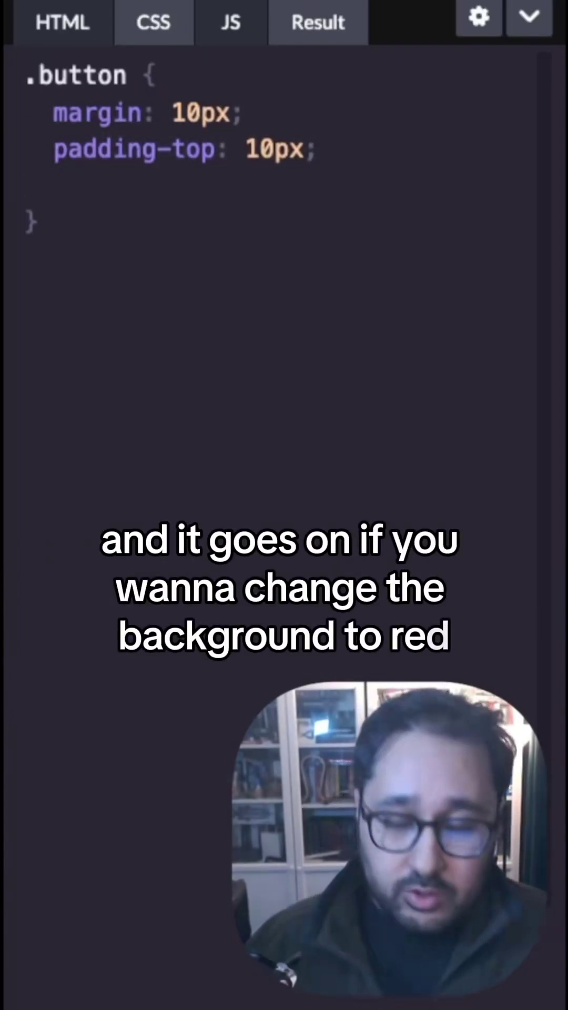
pyautogui.write('bg')
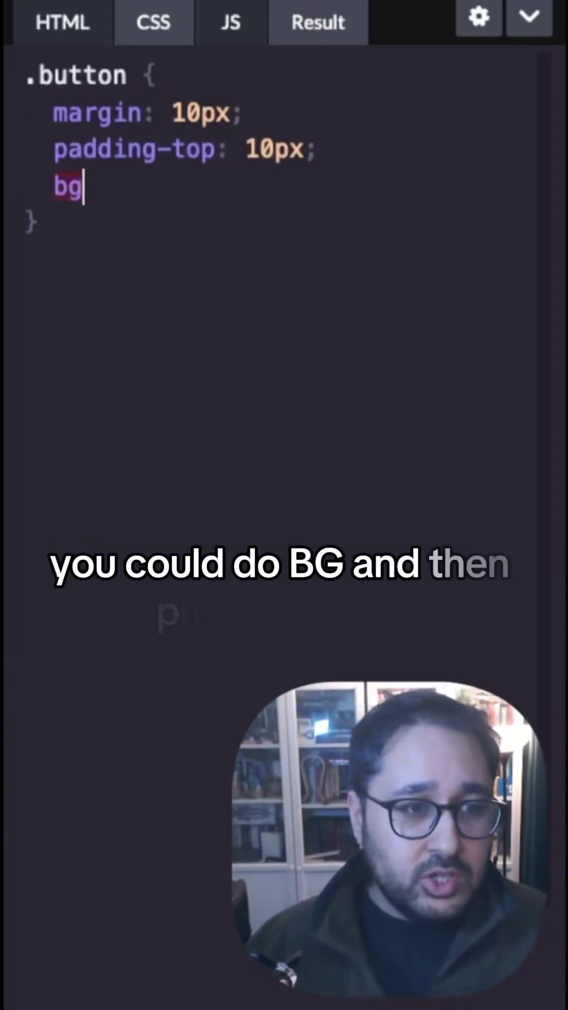
pyautogui.write('"red')
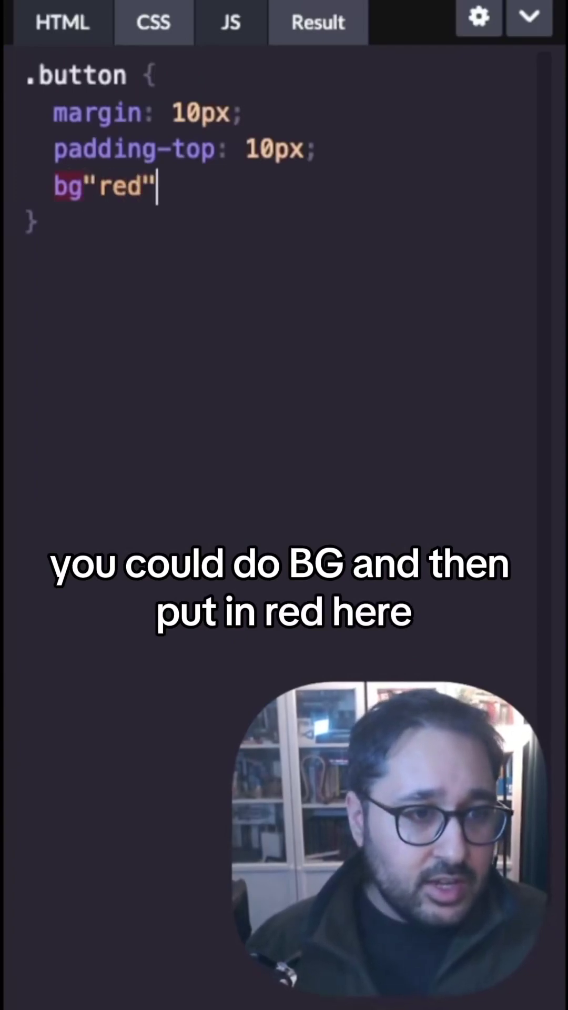
pyautogui.press('Tab')
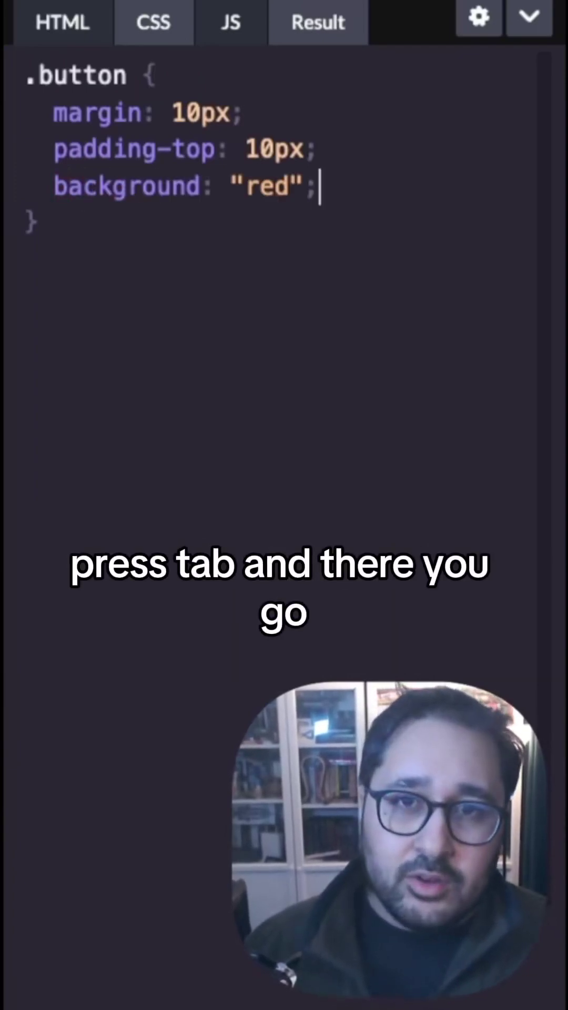